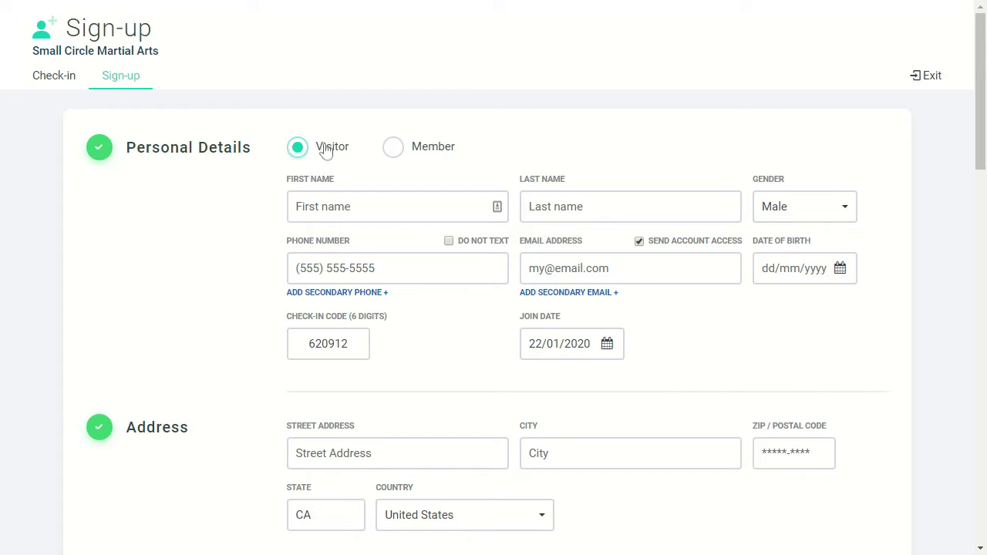
Step: Set the sign-up type to Member and enter the person's first name, last name and phone number
{"action": "left_click", "coordinate": [431, 157]}
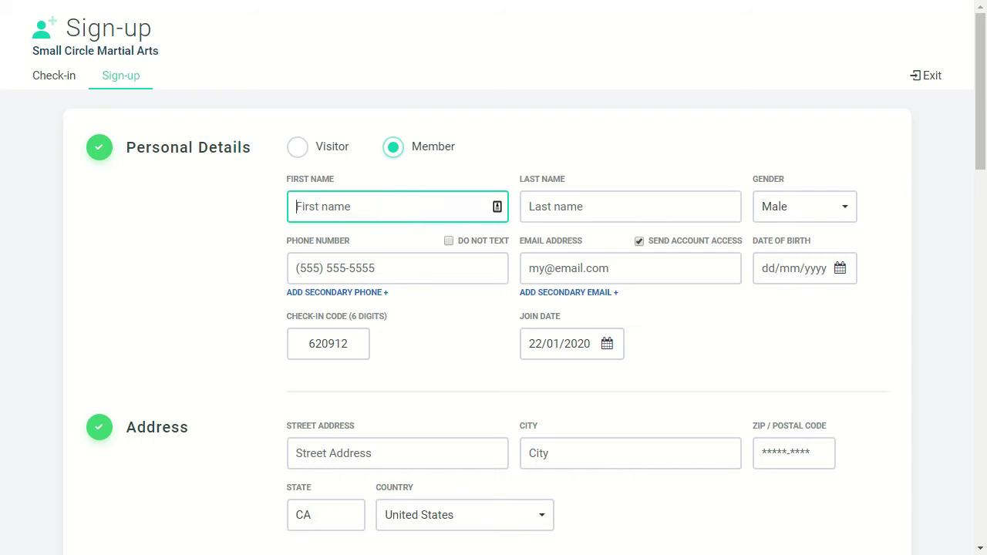
{"action": "key", "text": "Tab"}
{"action": "key", "text": "Tab"}
{"action": "key", "text": "Tab"}
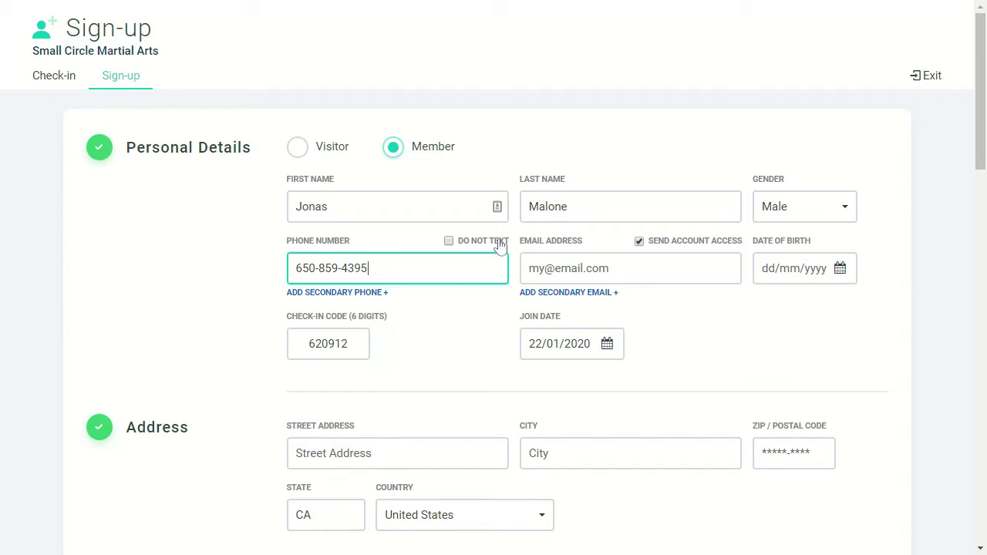
{"action": "left_click", "coordinate": [500, 244]}
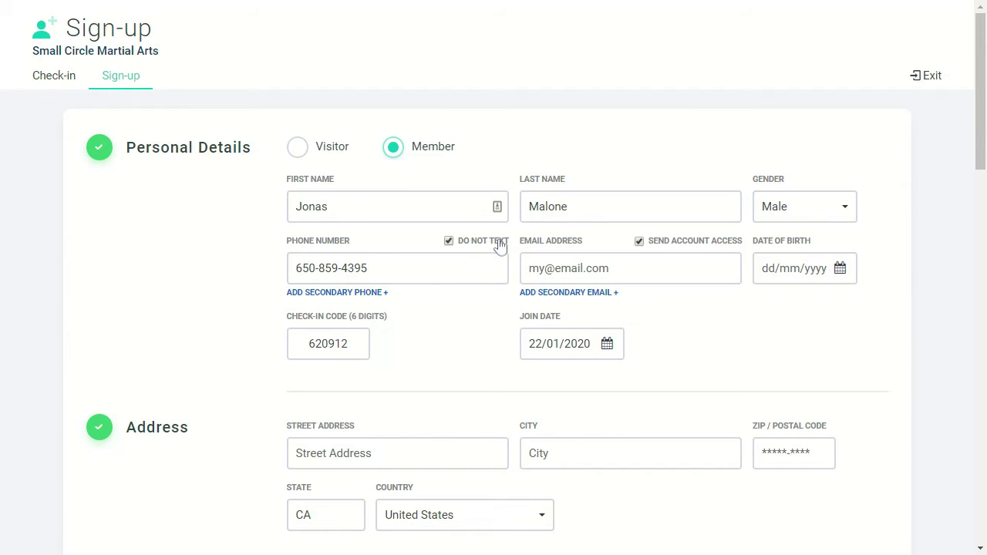
{"action": "left_click", "coordinate": [500, 244]}
{"action": "left_click", "coordinate": [594, 267]}
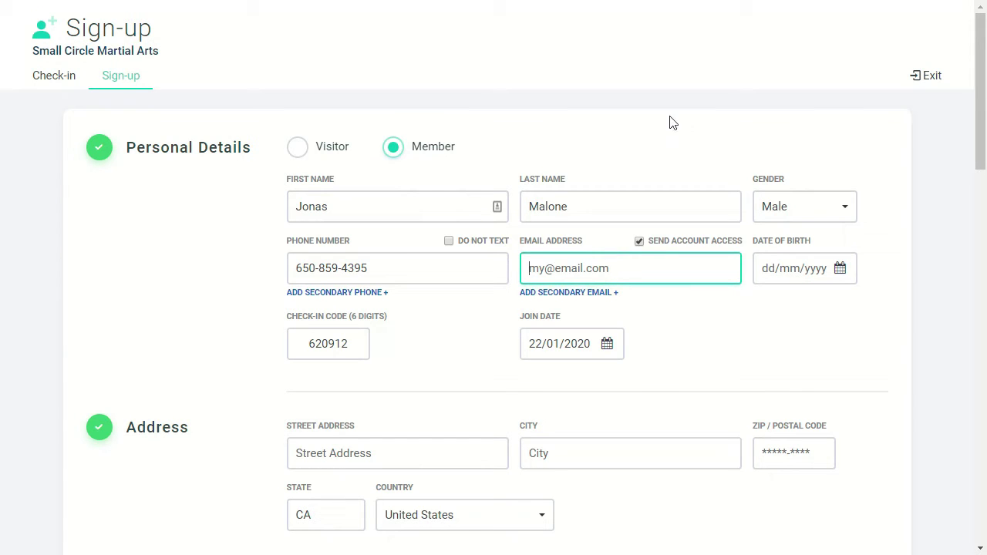
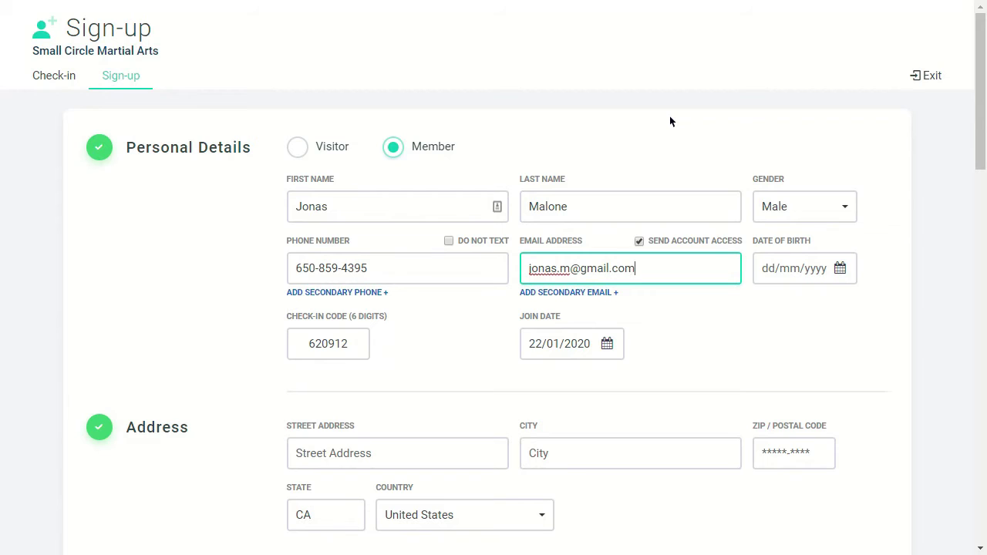
{"action": "left_click", "coordinate": [672, 247]}
{"action": "left_click", "coordinate": [671, 247]}
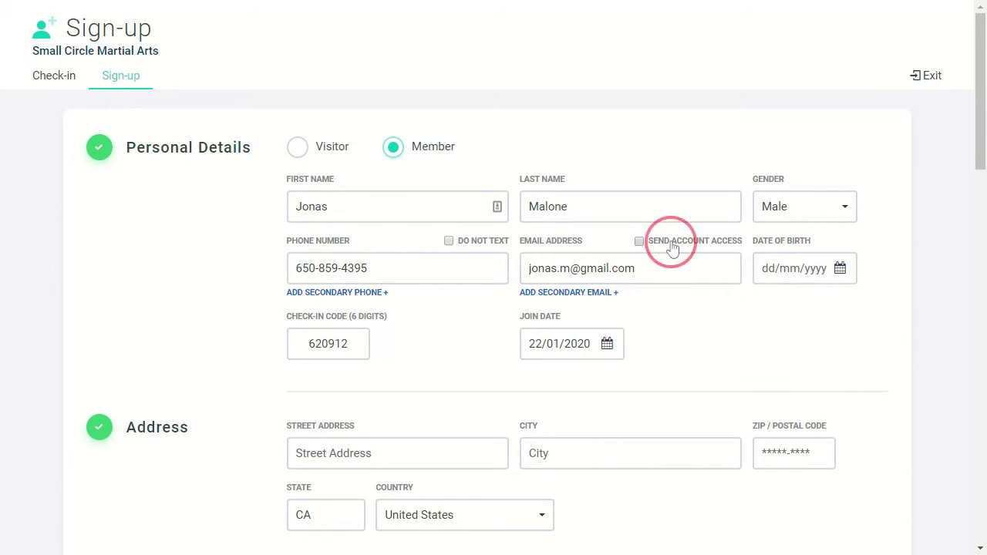
{"action": "left_click", "coordinate": [799, 268]}
{"action": "left_click", "coordinate": [859, 398]}
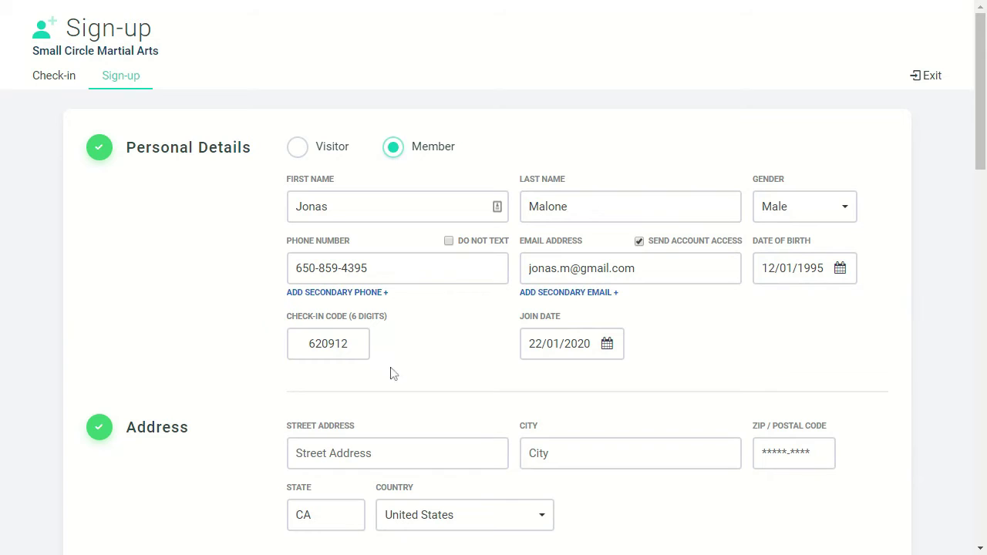
{"action": "left_click", "coordinate": [347, 344]}
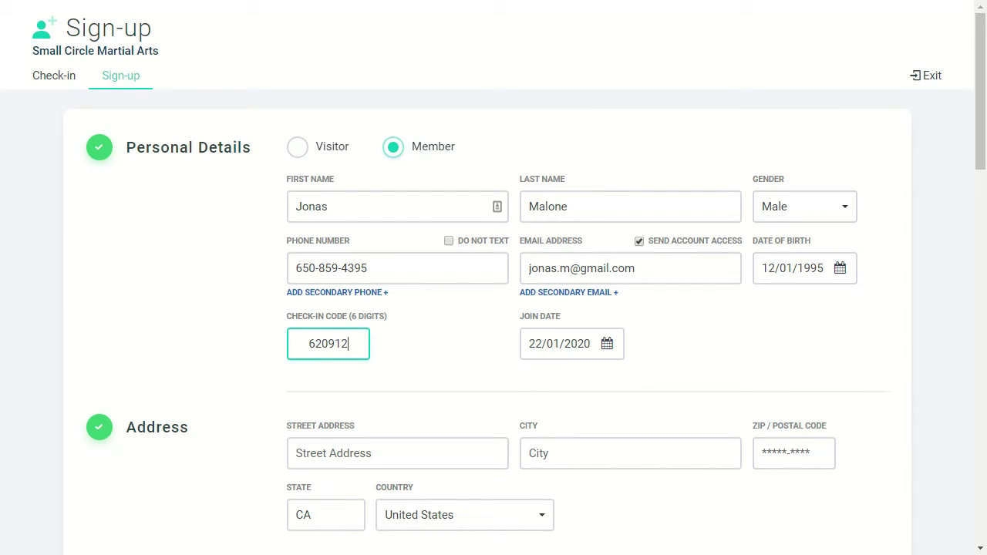
{"action": "key", "text": "Tab"}
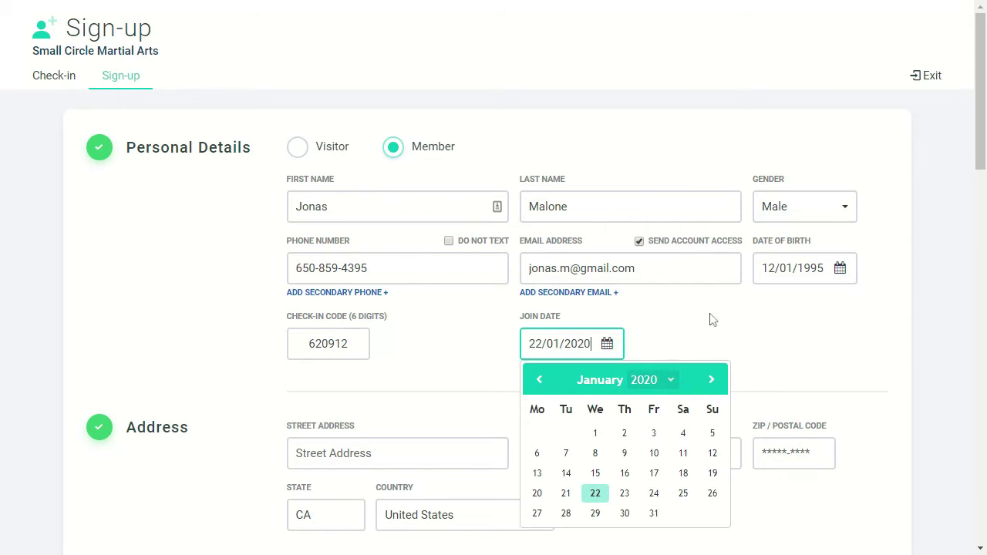
Step: Keep join date 22/01/2020 and enter the member's street address, city and ZIP code
{"action": "left_click", "coordinate": [712, 319]}
{"action": "scroll", "coordinate": [500, 409], "scroll_direction": "down", "scroll_amount": 2}
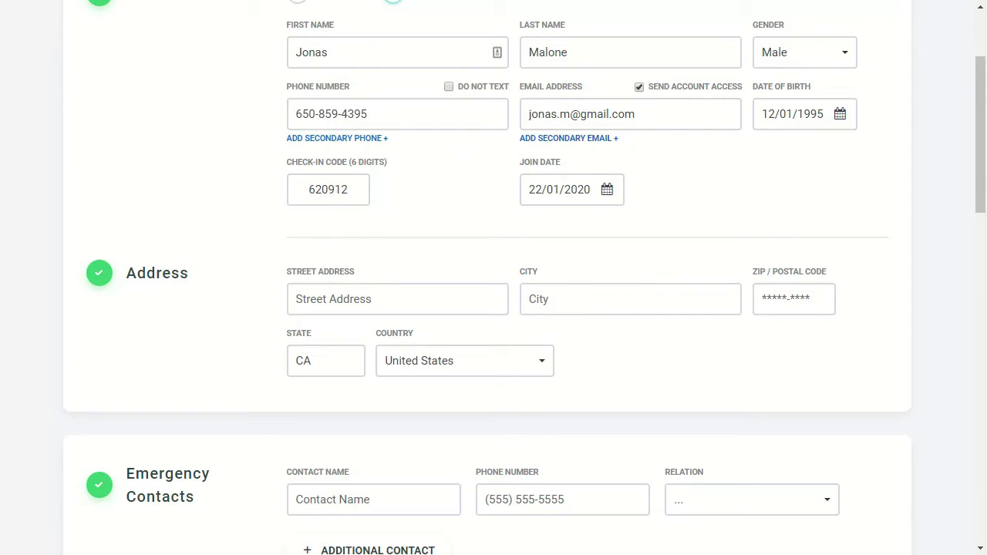
{"action": "key", "text": "Tab"}
{"action": "key", "text": "Tab"}
{"action": "type", "text": "Los Angeles"}
{"action": "key", "text": "Tab"}
{"action": "type", "text": "91039"}
{"action": "key", "text": "Tab"}
{"action": "key", "text": "Tab"}
Step: Add an emergency contact with their name, phone number and relation Parent
{"action": "scroll", "coordinate": [236, 324], "scroll_direction": "down", "scroll_amount": 3}
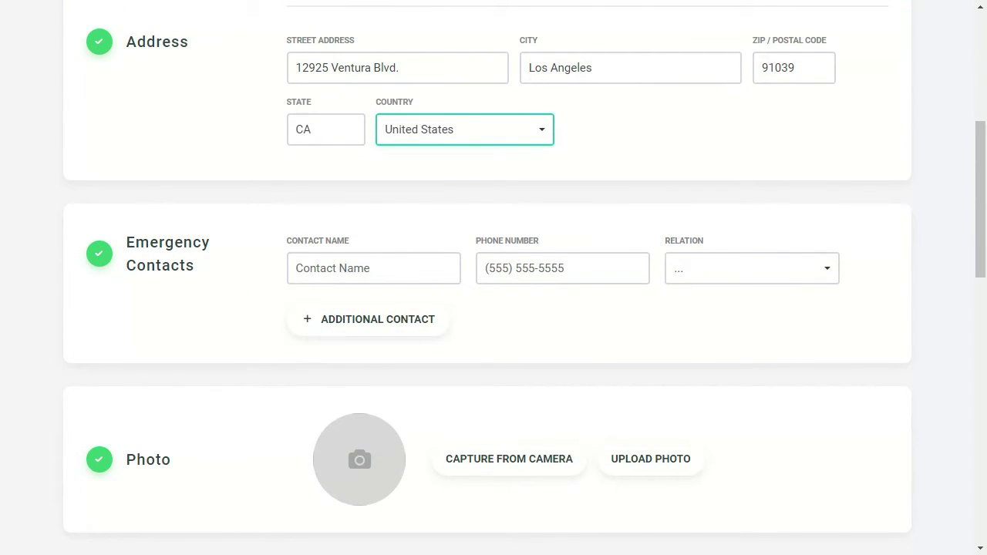
{"action": "left_click", "coordinate": [332, 270]}
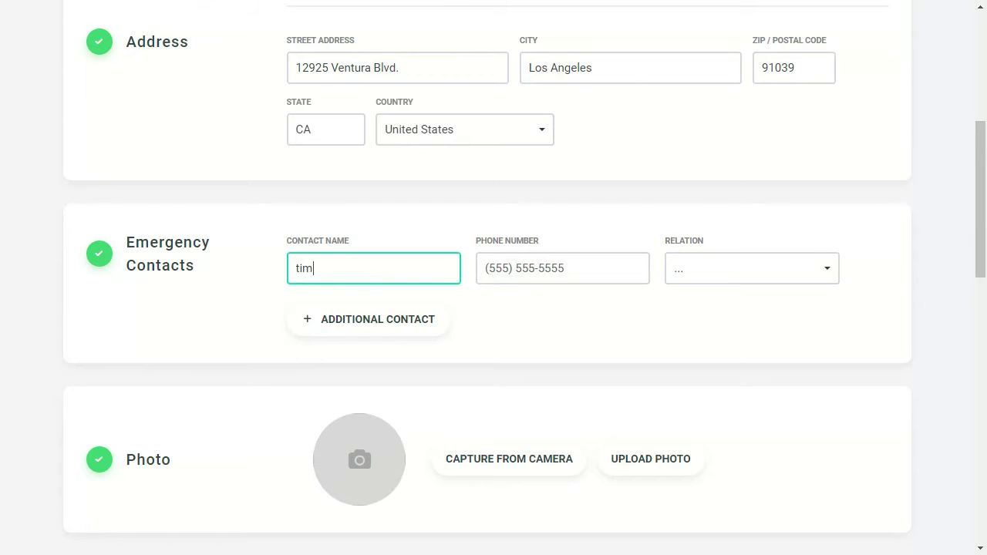
{"action": "key", "text": "Tab"}
{"action": "key", "text": "Tab"}
{"action": "key", "text": "p"}
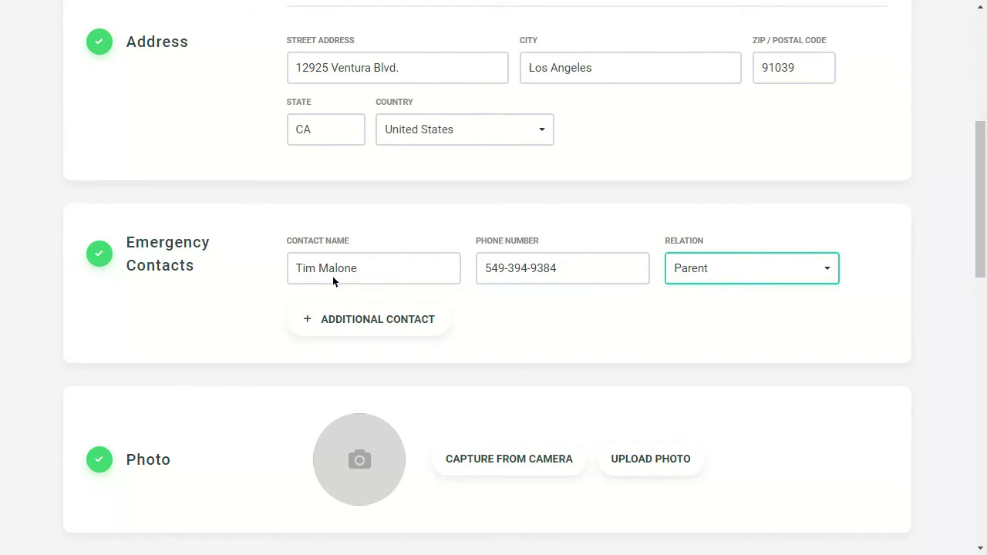
{"action": "scroll", "coordinate": [494, 360], "scroll_direction": "down", "scroll_amount": 2}
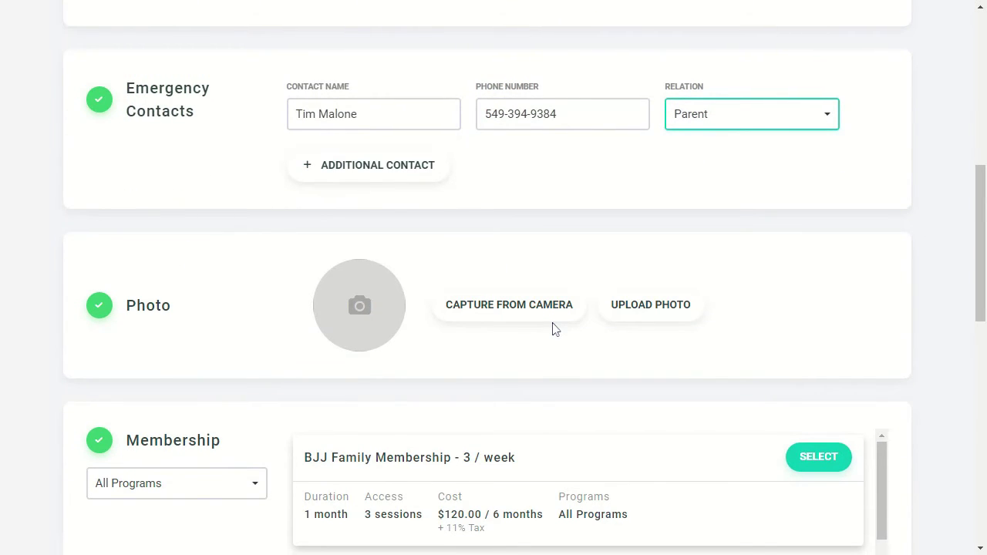
Step: Upload the member's portrait, reposition it in the round crop frame, and apply it
{"action": "left_click", "coordinate": [630, 312]}
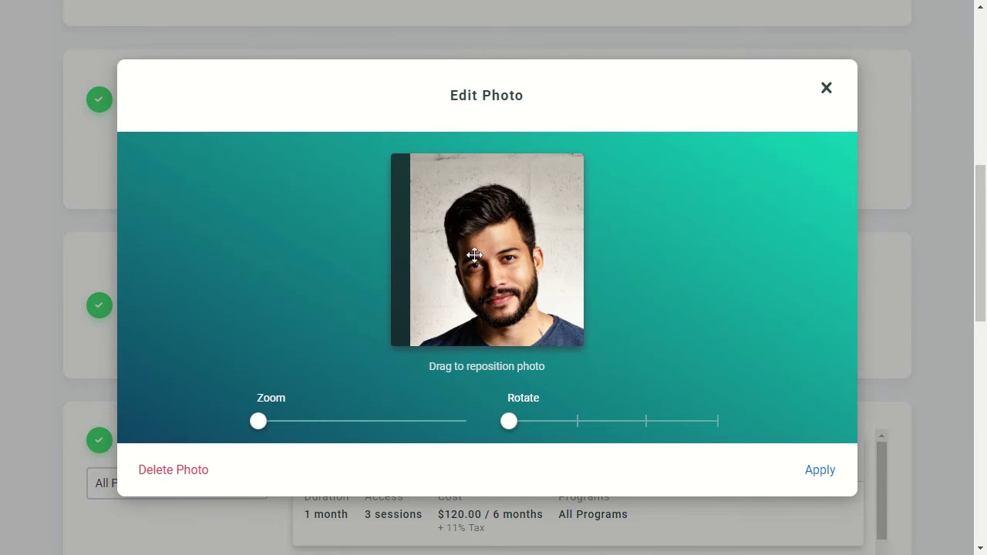
{"action": "left_click_drag", "start_coordinate": [475, 256], "coordinate": [452, 254]}
{"action": "left_click", "coordinate": [806, 470]}
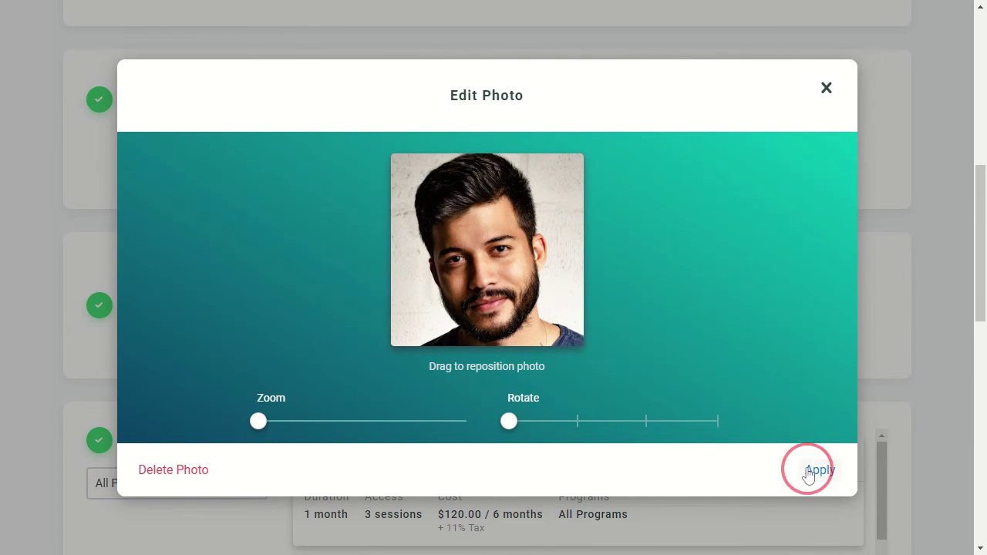
{"action": "scroll", "coordinate": [741, 357], "scroll_direction": "down", "scroll_amount": 4}
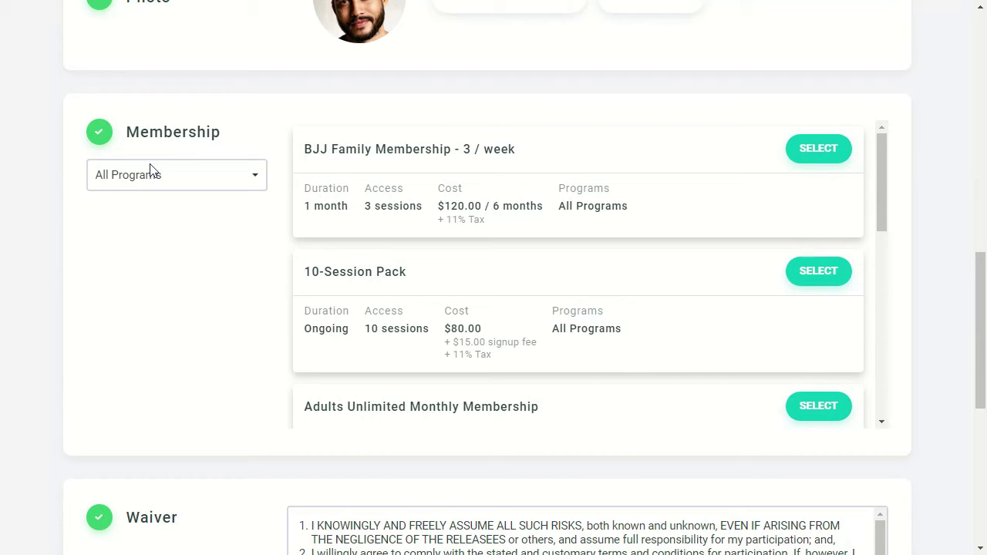
{"action": "left_click", "coordinate": [152, 182]}
{"action": "left_click", "coordinate": [156, 200]}
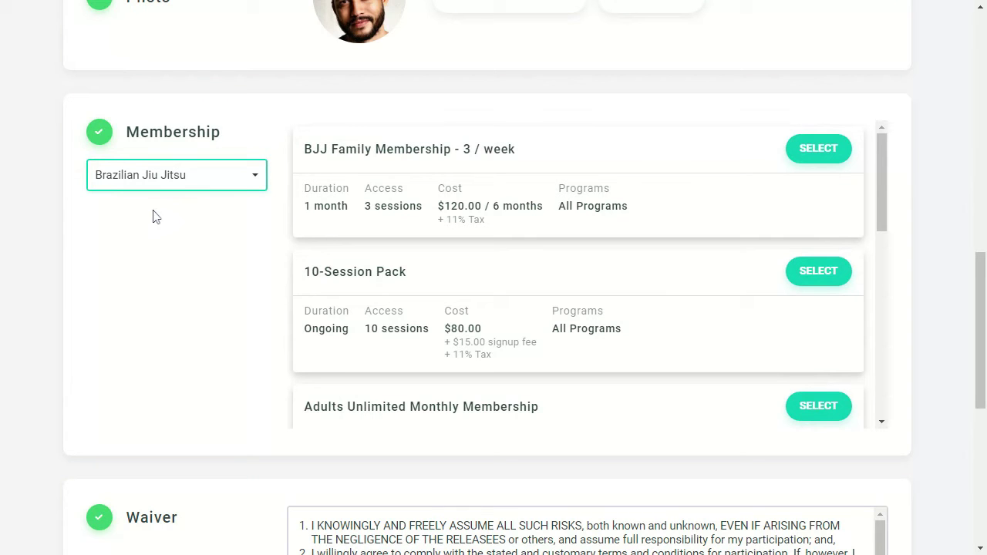
{"action": "left_click", "coordinate": [807, 144]}
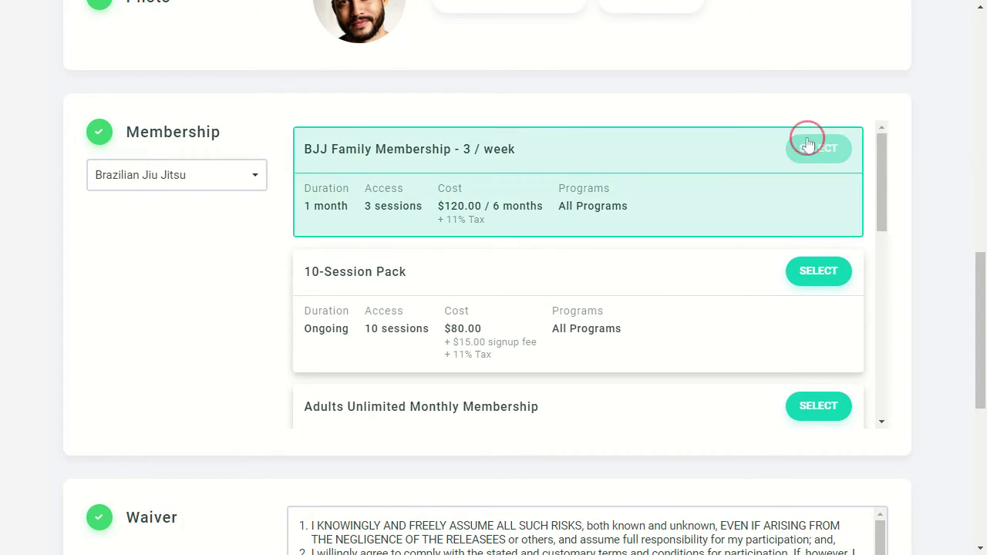
{"action": "scroll", "coordinate": [923, 166], "scroll_direction": "down", "scroll_amount": 4}
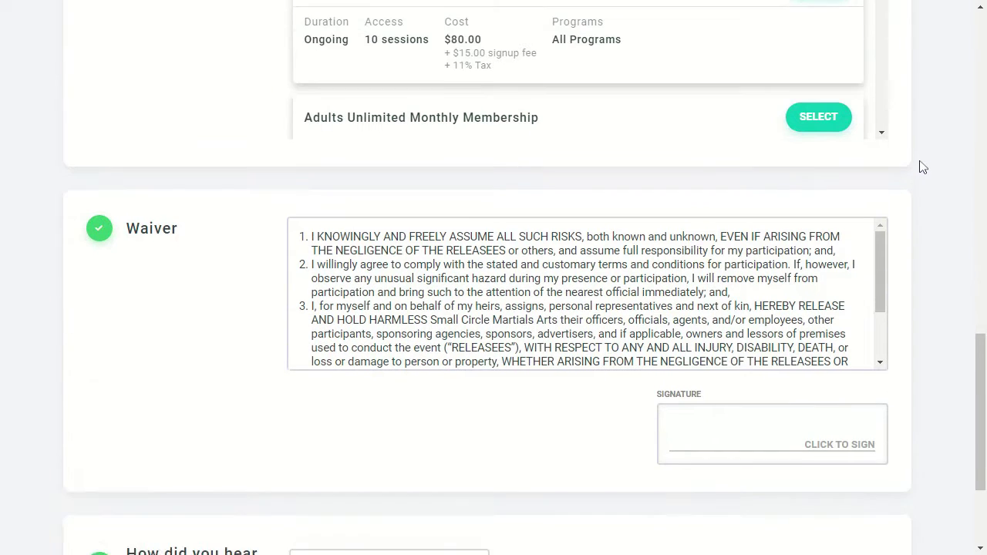
{"action": "scroll", "coordinate": [923, 166], "scroll_direction": "down", "scroll_amount": 1}
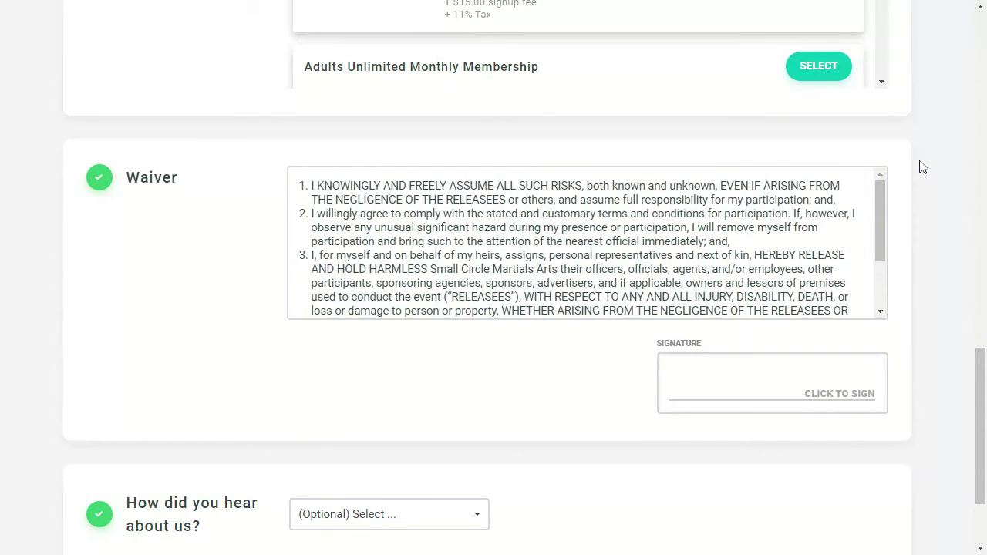
{"action": "scroll", "coordinate": [923, 166], "scroll_direction": "down", "scroll_amount": 2}
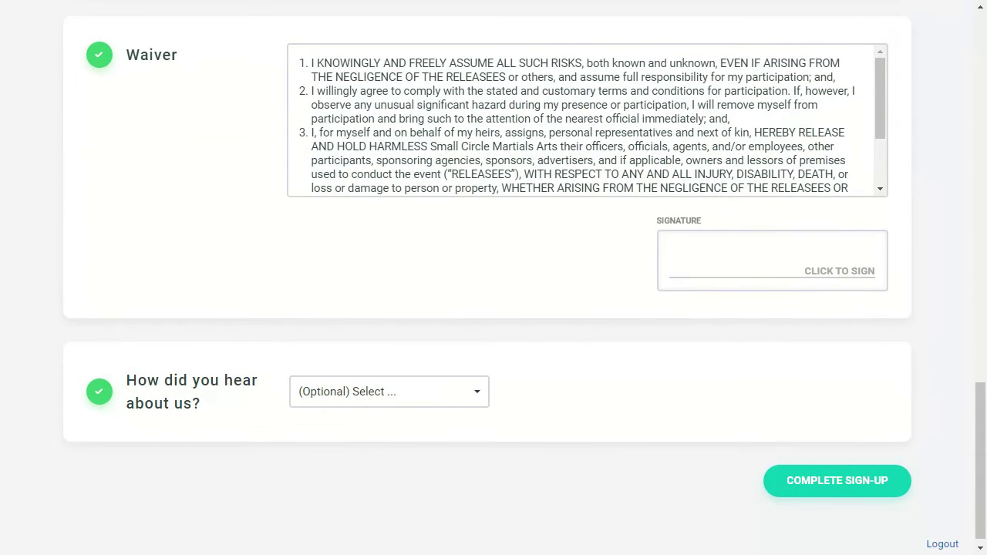
Step: Draw and confirm a signature on the member's waiver
{"action": "scroll", "coordinate": [848, 186], "scroll_direction": "down", "scroll_amount": 3}
{"action": "left_click", "coordinate": [762, 243]}
{"action": "mouse_move", "coordinate": [628, 241]}
{"action": "left_mouse_down"}
{"action": "mouse_move", "coordinate": [696, 255]}
{"action": "mouse_move", "coordinate": [798, 243]}
{"action": "left_mouse_up"}
{"action": "left_click", "coordinate": [864, 125]}
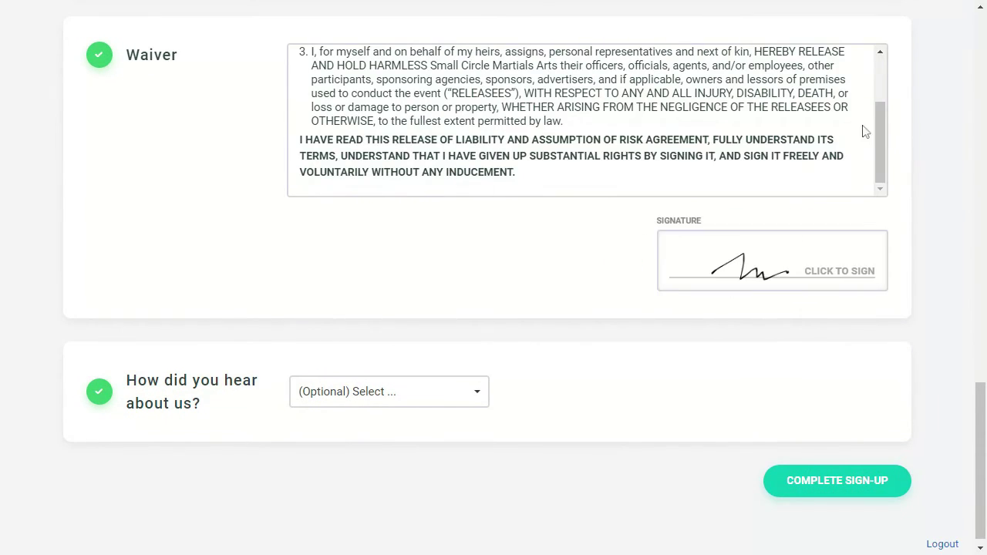
Step: Choose Search engine as the referral source and submit the sign-up
{"action": "left_click", "coordinate": [447, 393]}
{"action": "left_click", "coordinate": [416, 436]}
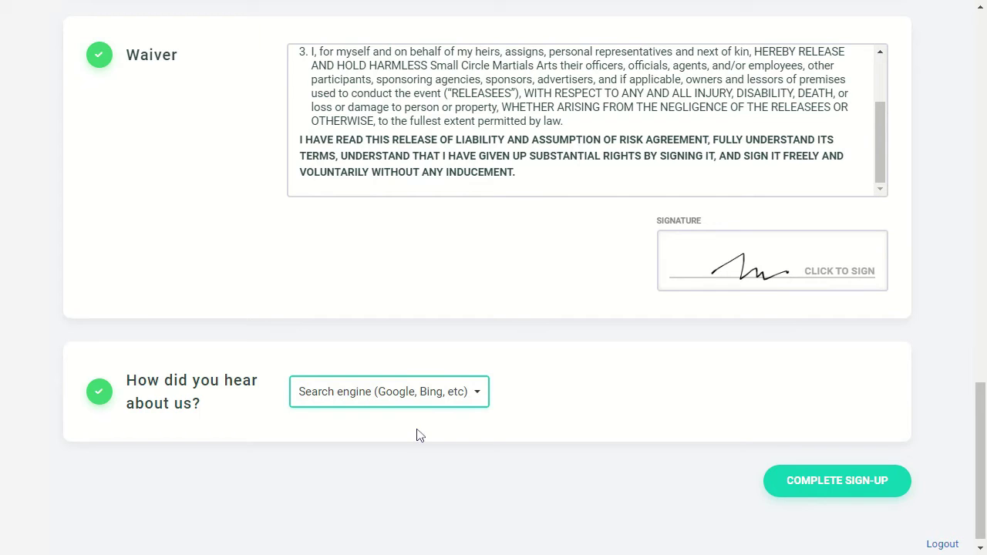
{"action": "left_click", "coordinate": [892, 495]}
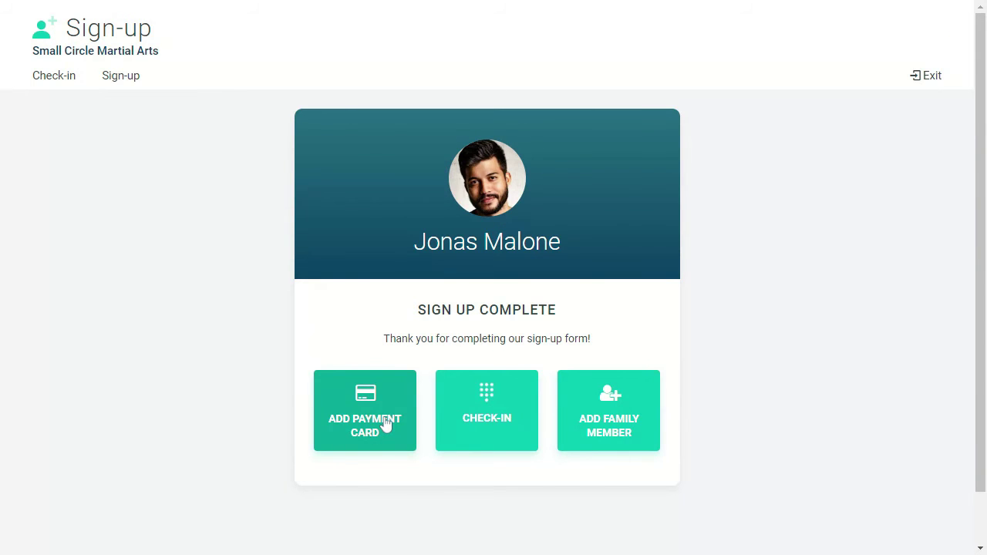
Step: Save a payment card with number, expiry, CVV and ZIP, assigned to upcoming scheduled payments
{"action": "left_click", "coordinate": [386, 424]}
{"action": "left_click", "coordinate": [379, 342]}
{"action": "type", "text": "4242424242424242102012391234"}
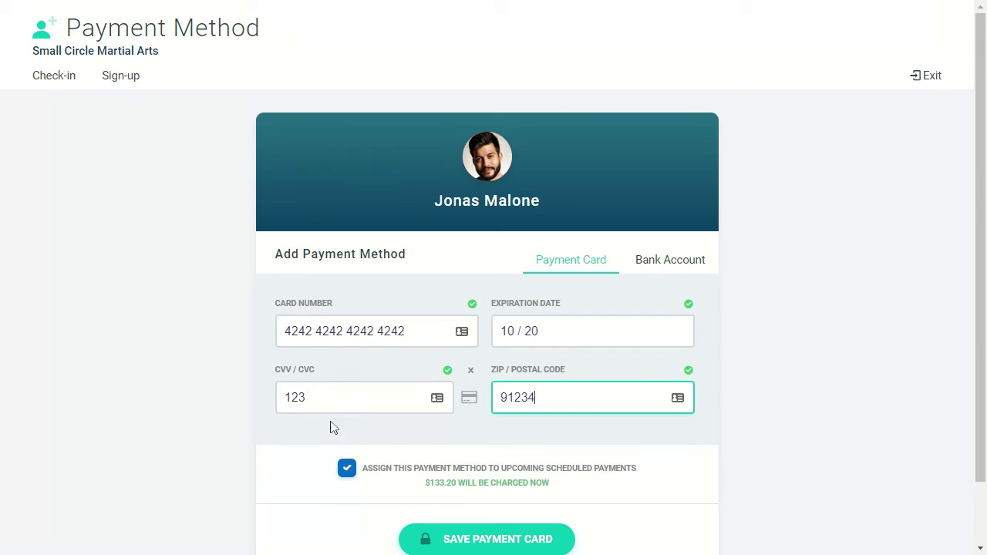
{"action": "left_click", "coordinate": [451, 491]}
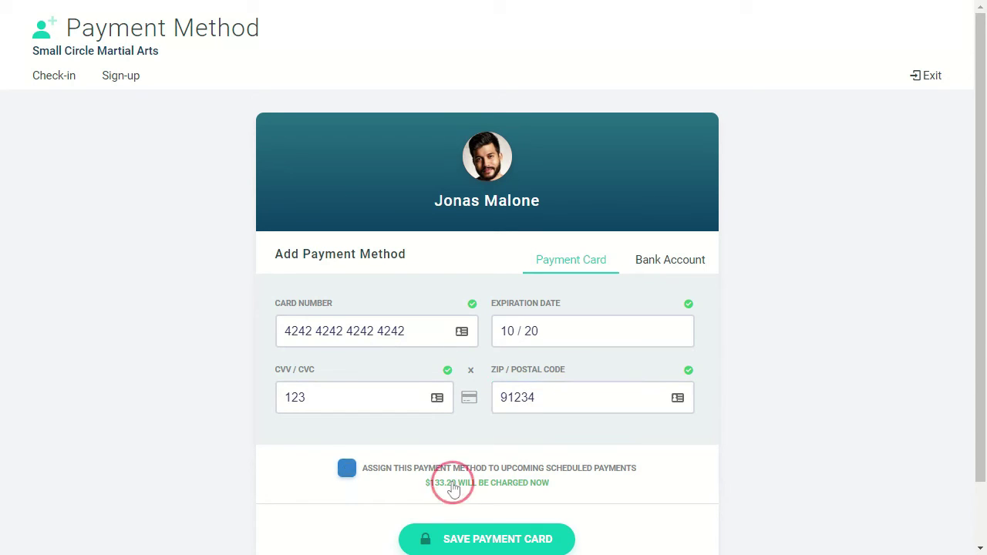
{"action": "left_click", "coordinate": [453, 489]}
{"action": "left_click", "coordinate": [453, 538]}
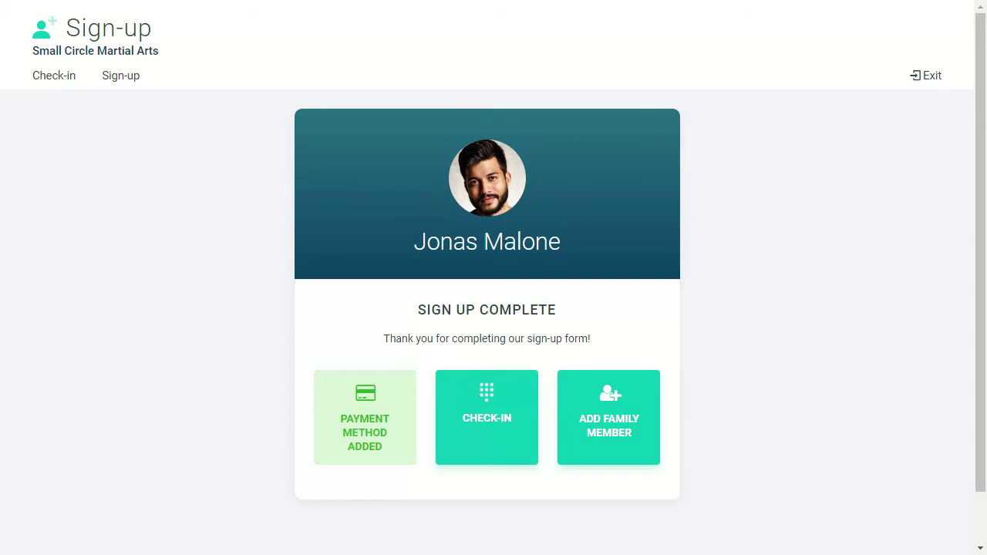
Step: Create a new family member with their first name and phone, keeping the family account email
{"action": "left_click", "coordinate": [599, 438]}
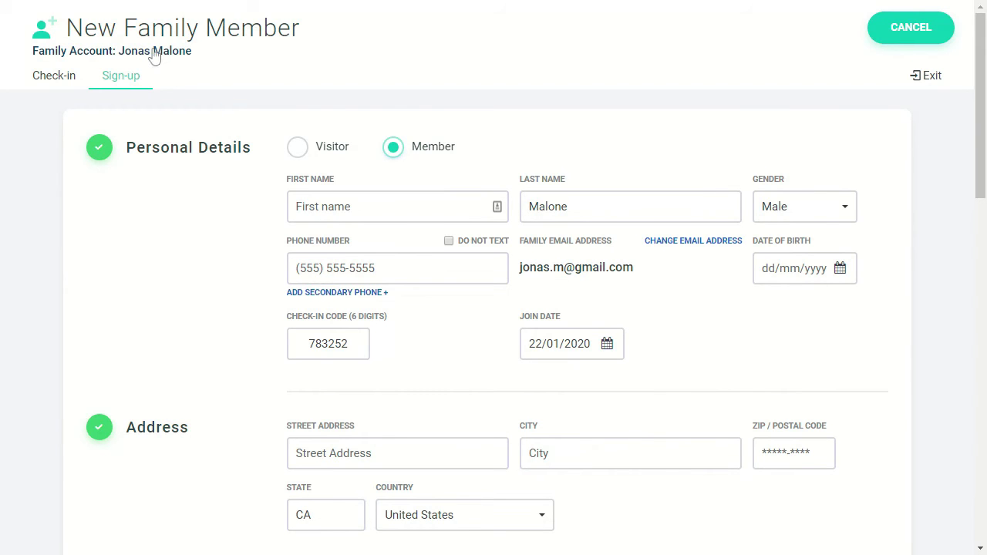
{"action": "left_click", "coordinate": [370, 207]}
{"action": "type", "text": "Ashton"}
{"action": "key", "text": "Tab"}
{"action": "key", "text": "Tab"}
{"action": "key", "text": "Tab"}
{"action": "key", "text": "Tab"}
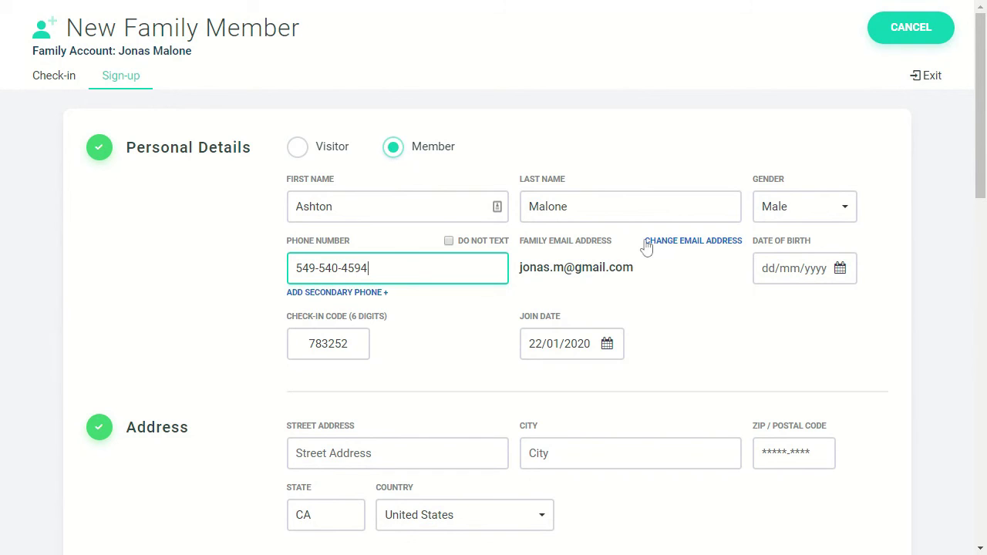
{"action": "left_click", "coordinate": [671, 242]}
{"action": "left_click", "coordinate": [673, 242]}
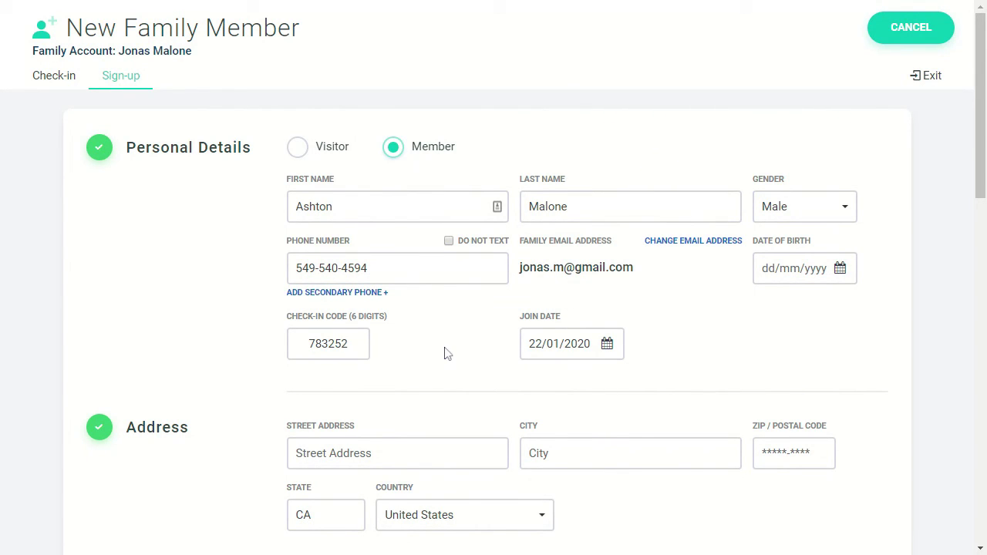
Step: Upload the family member's portrait, reposition it in the crop frame, and apply it
{"action": "scroll", "coordinate": [445, 353], "scroll_direction": "down", "scroll_amount": 7}
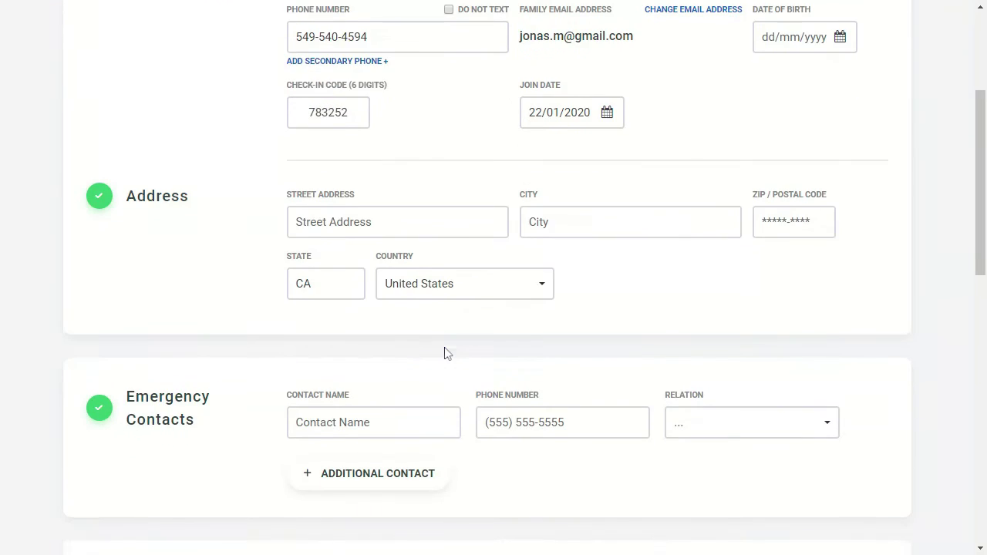
{"action": "scroll", "coordinate": [445, 353], "scroll_direction": "down", "scroll_amount": 1}
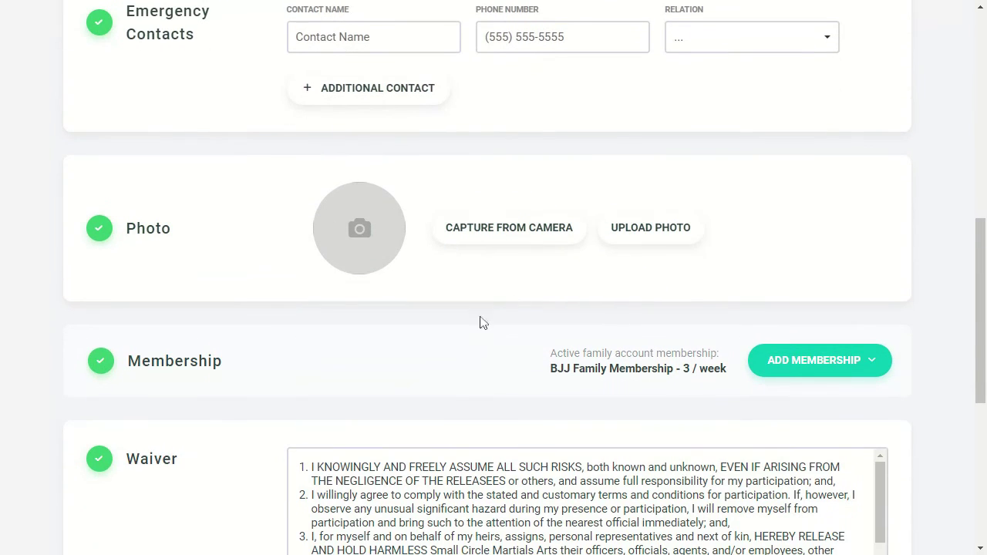
{"action": "left_click", "coordinate": [656, 241]}
{"action": "left_click_drag", "start_coordinate": [516, 252], "coordinate": [480, 213]}
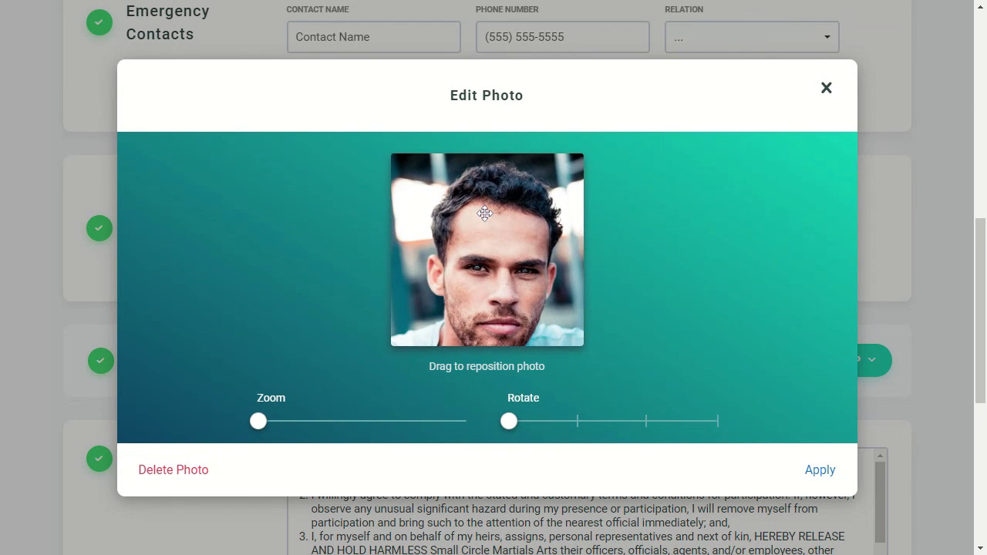
{"action": "left_click", "coordinate": [832, 475]}
{"action": "scroll", "coordinate": [309, 386], "scroll_direction": "down", "scroll_amount": 4}
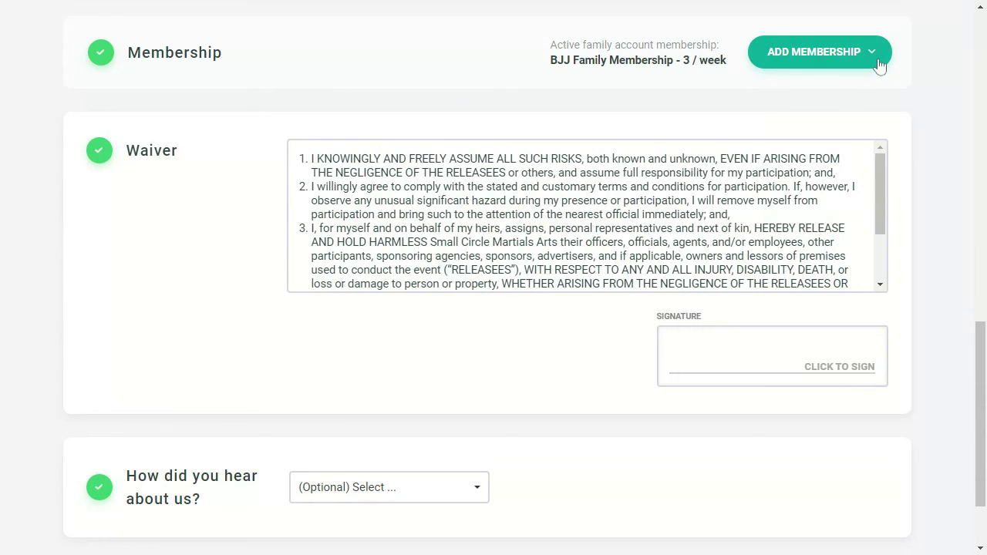
Step: Give the family member the 10-Session Pack membership
{"action": "left_click", "coordinate": [879, 62]}
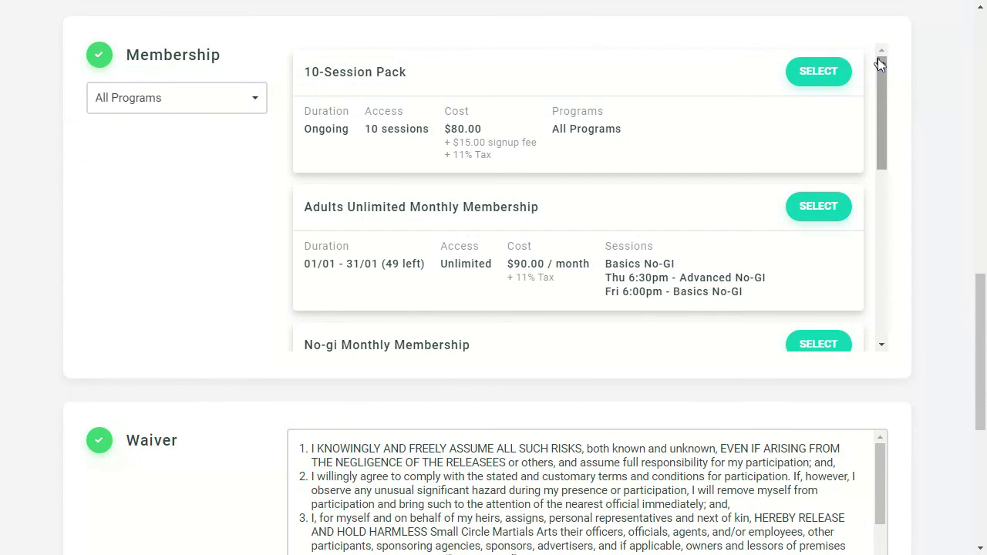
{"action": "left_click", "coordinate": [825, 71]}
{"action": "scroll", "coordinate": [935, 412], "scroll_direction": "down", "scroll_amount": 3}
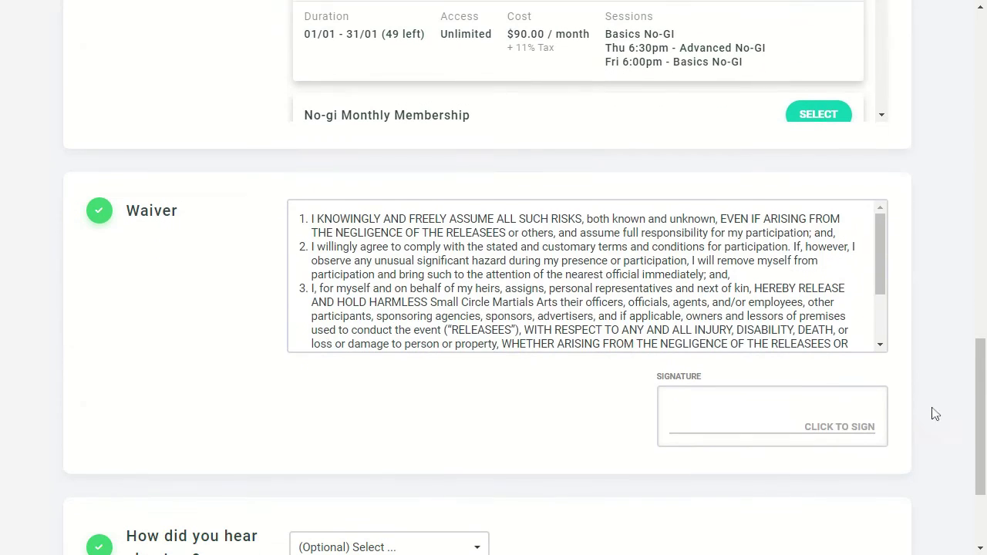
{"action": "scroll", "coordinate": [739, 339], "scroll_direction": "down", "scroll_amount": 3}
Step: Sign the family member's waiver and submit their sign-up
{"action": "left_click", "coordinate": [740, 418]}
{"action": "left_click_drag", "start_coordinate": [637, 392], "coordinate": [807, 386]}
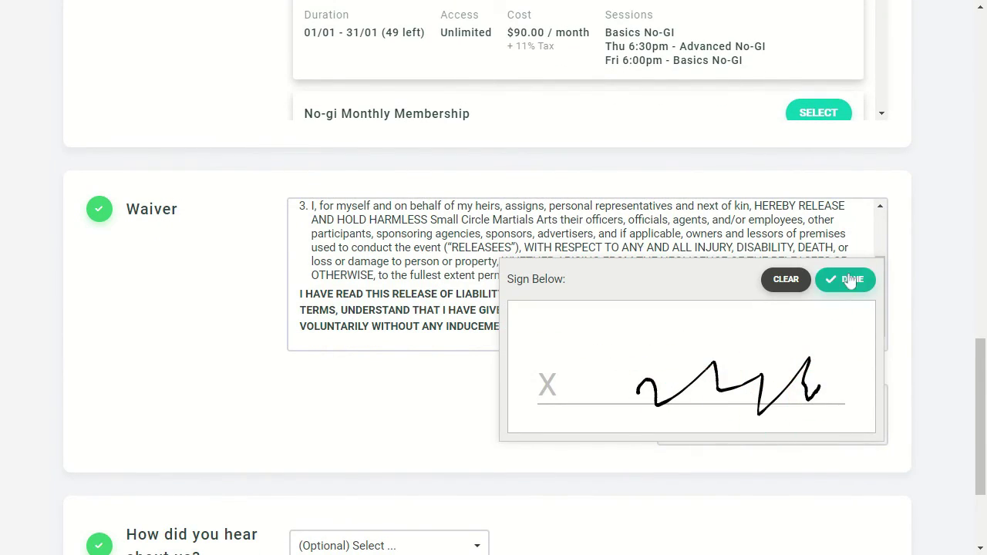
{"action": "left_click", "coordinate": [847, 276]}
{"action": "scroll", "coordinate": [566, 337], "scroll_direction": "down", "scroll_amount": 2}
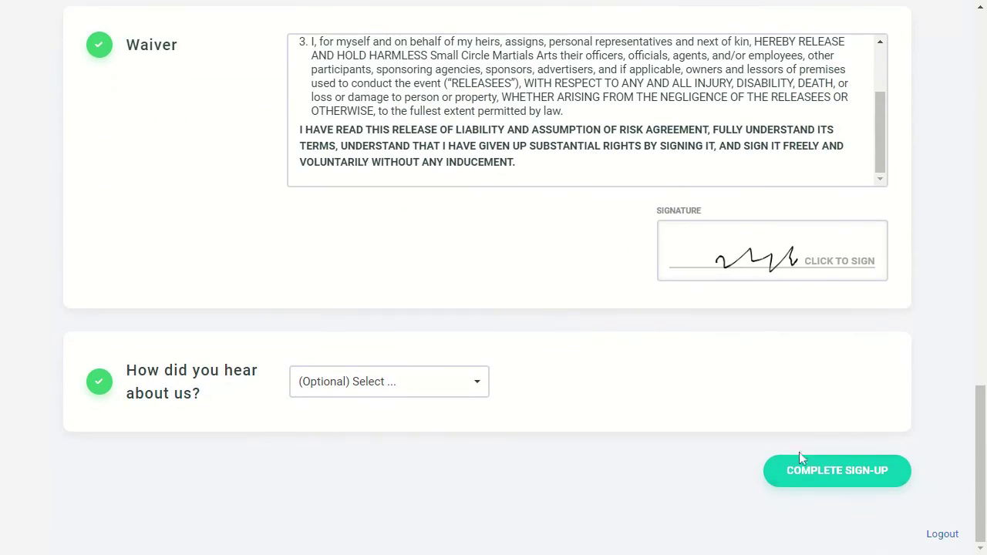
{"action": "left_click", "coordinate": [815, 475]}
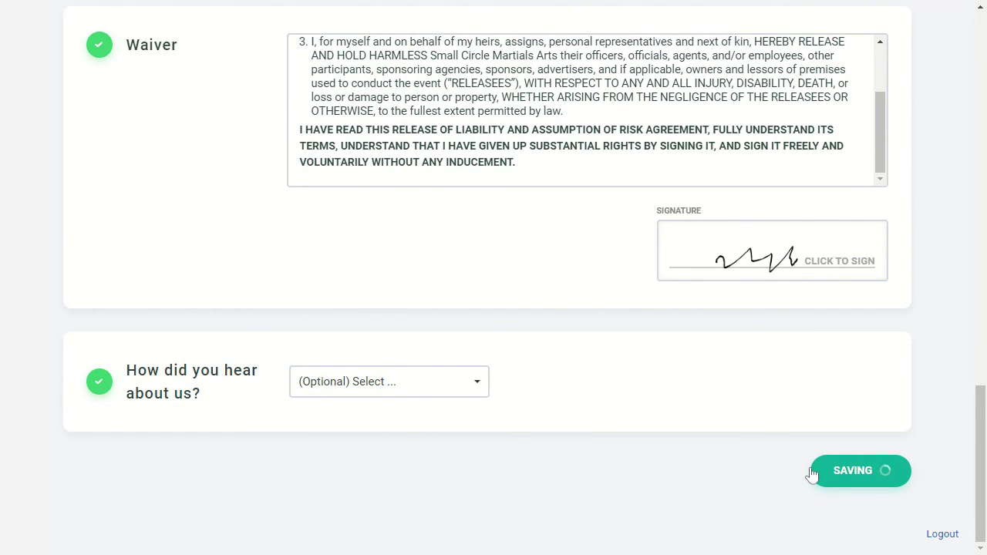